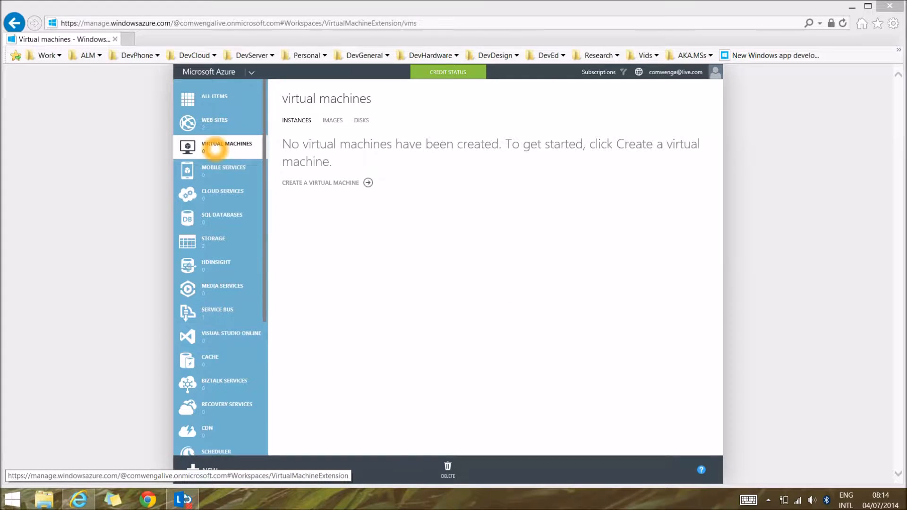
Step: Start a new virtual machine from the gallery using the Windows Server 2012 R2 Datacenter image
{"action": "left_click", "coordinate": [216, 150]}
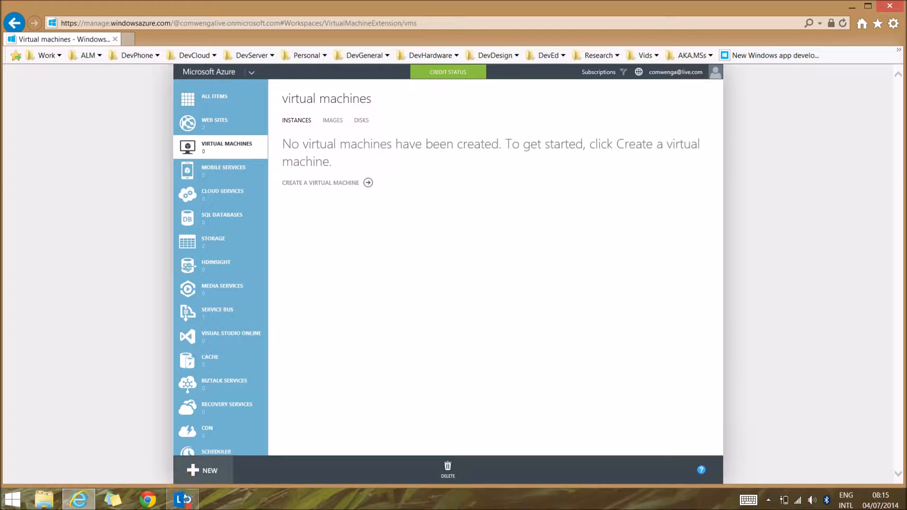
{"action": "left_click", "coordinate": [198, 469]}
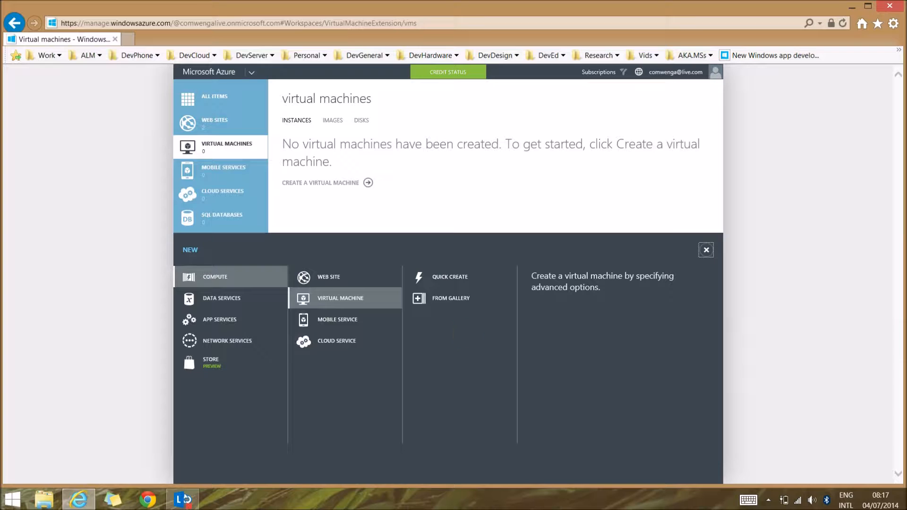
{"action": "left_click", "coordinate": [456, 281]}
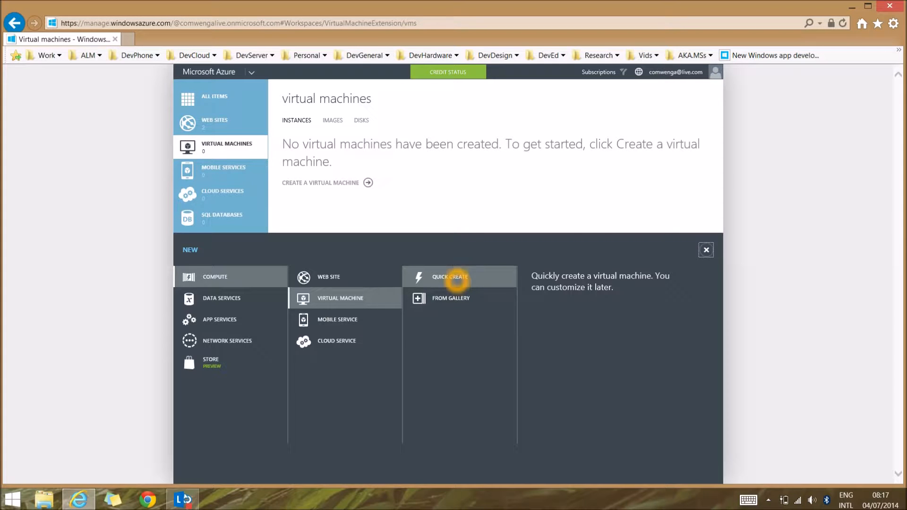
{"action": "left_click", "coordinate": [449, 298]}
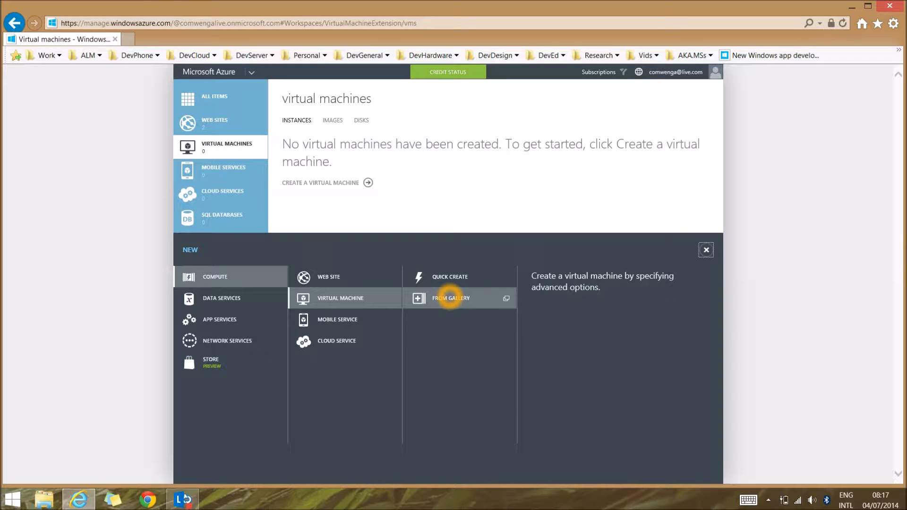
{"action": "left_click", "coordinate": [450, 297]}
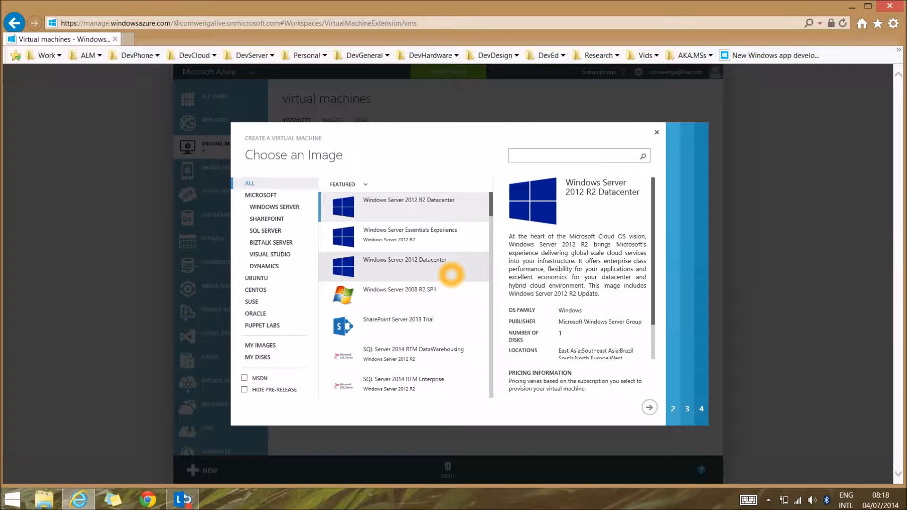
{"action": "left_click", "coordinate": [283, 209]}
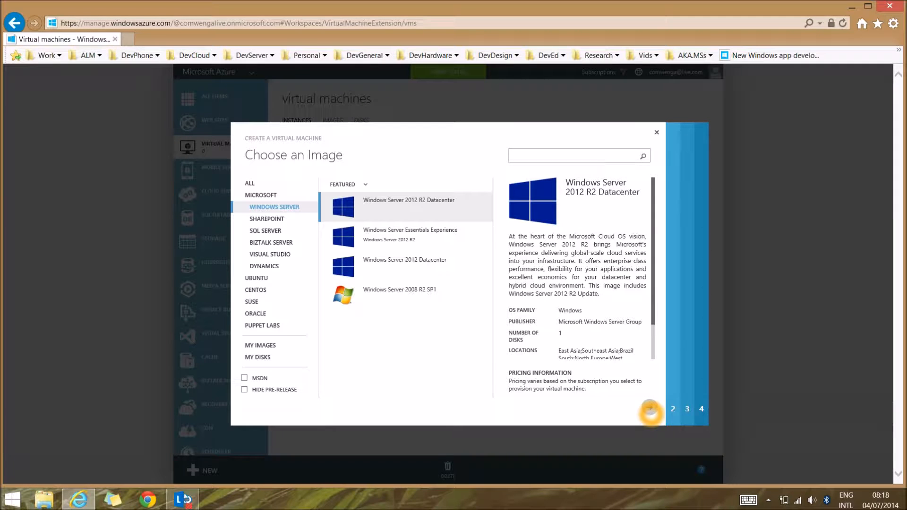
{"action": "left_click", "coordinate": [649, 407]}
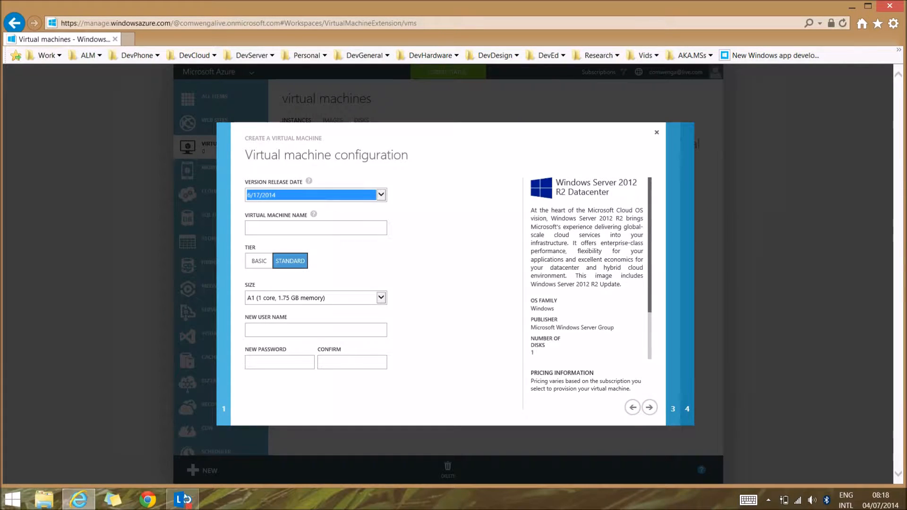
Step: Name the virtual machine appstorytest and set its size to A4 (8 cores, 14 GB memory)
{"action": "mouse_move", "coordinate": [309, 181]}
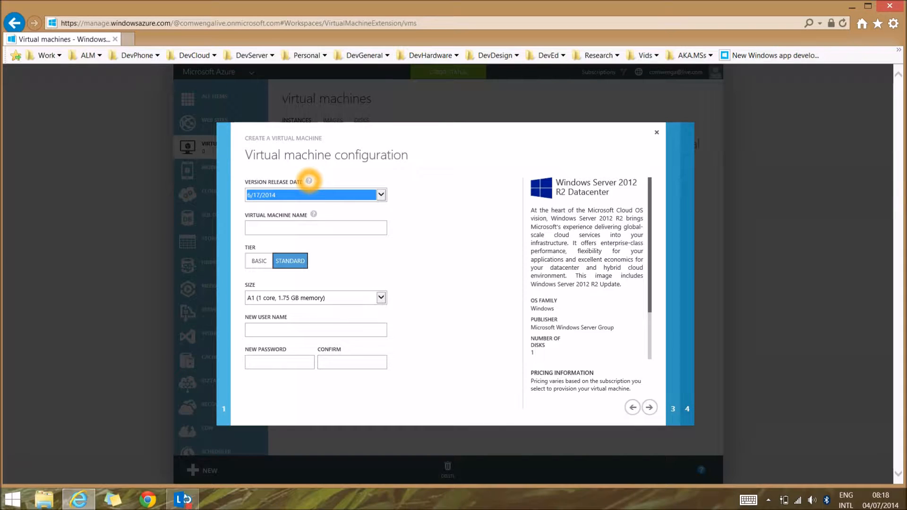
{"action": "left_click", "coordinate": [303, 229]}
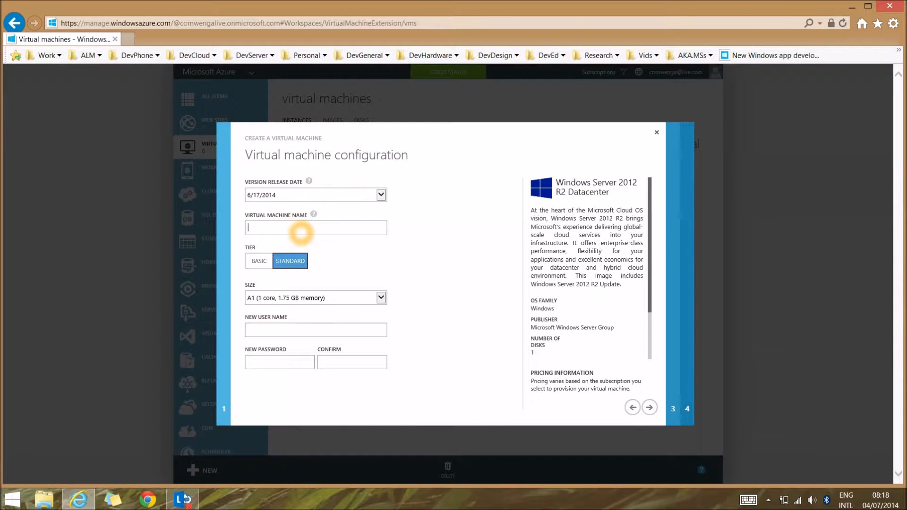
{"action": "type", "text": "appsto"}
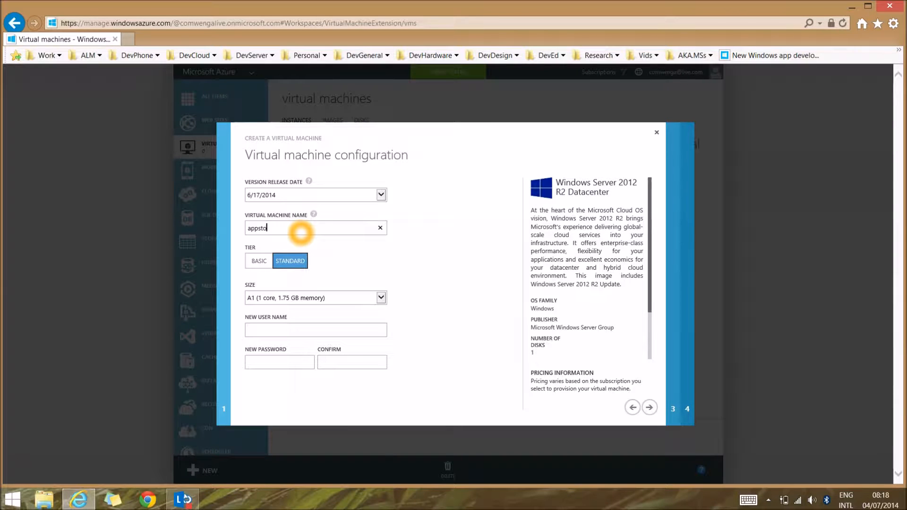
{"action": "type", "text": "rytest"}
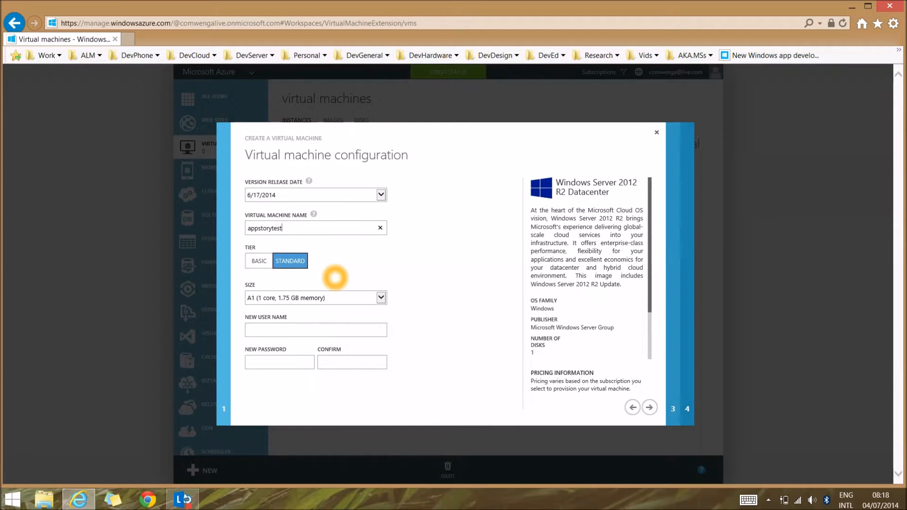
{"action": "left_click", "coordinate": [357, 263]}
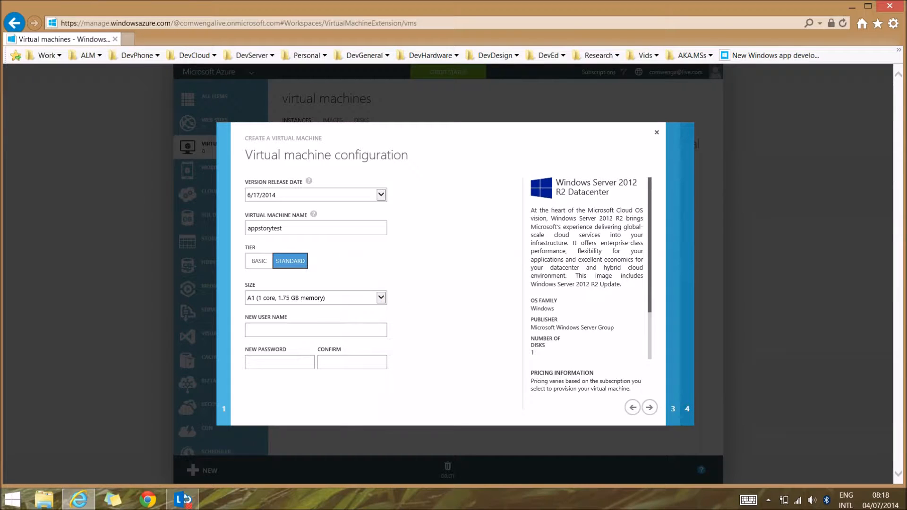
{"action": "left_click", "coordinate": [381, 297]}
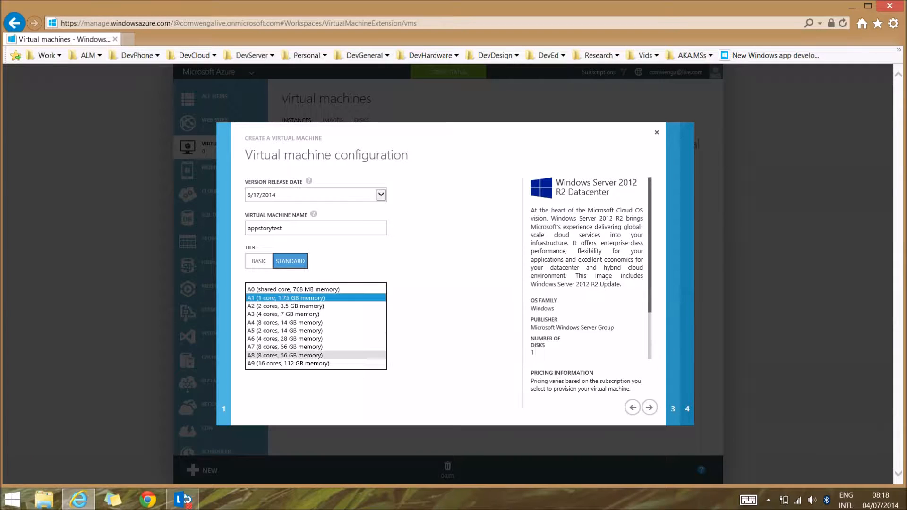
{"action": "left_click", "coordinate": [276, 324]}
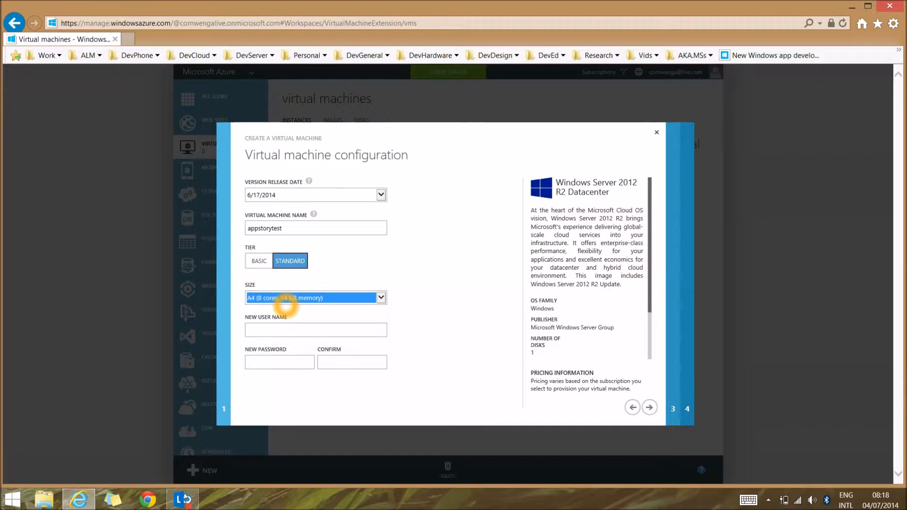
Step: Set the new user name to geekswagger, enter and confirm the account password, and continue to the cloud service settings
{"action": "left_click", "coordinate": [311, 333]}
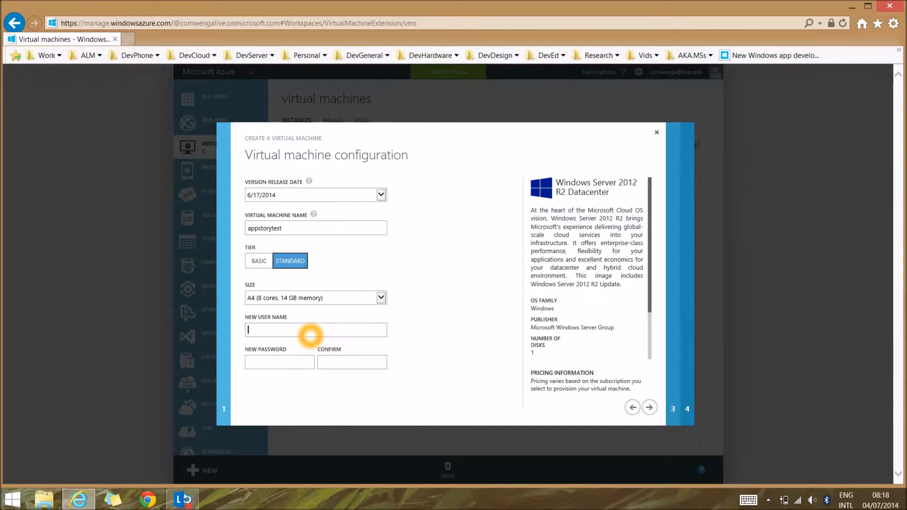
{"action": "type", "text": "geekswagger"}
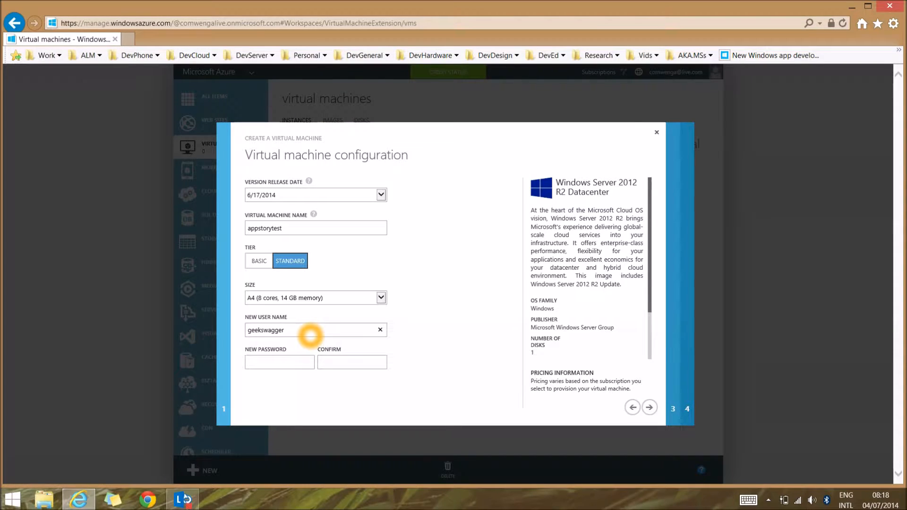
{"action": "left_click", "coordinate": [294, 363]}
{"action": "type", "text": "••••••••••"}
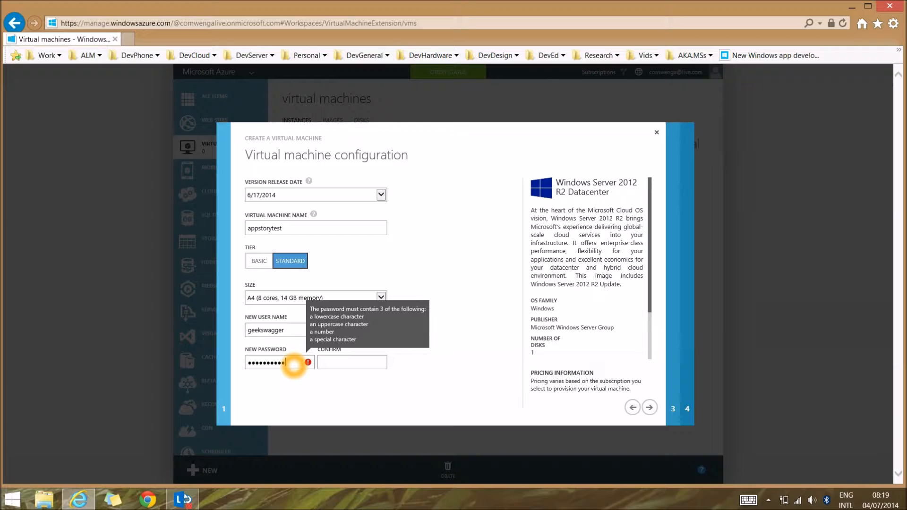
{"action": "key", "text": "Tab"}
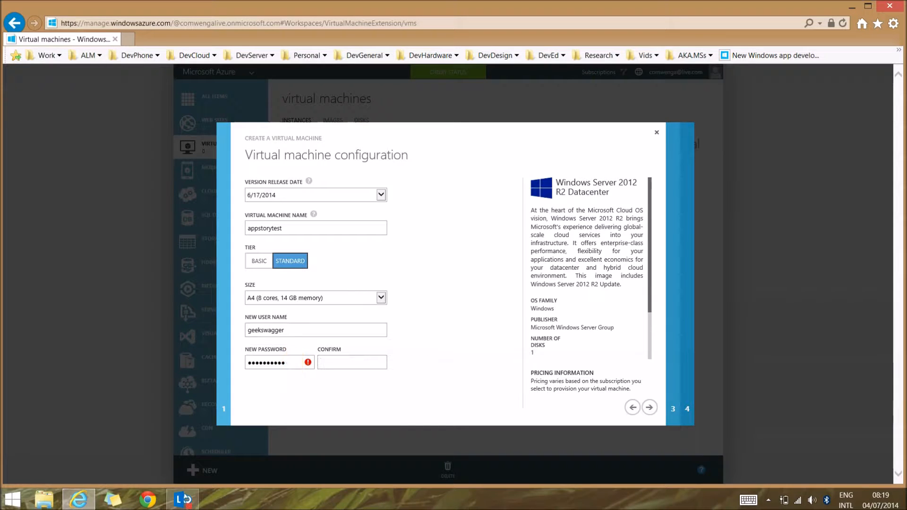
{"action": "left_click", "coordinate": [289, 363]}
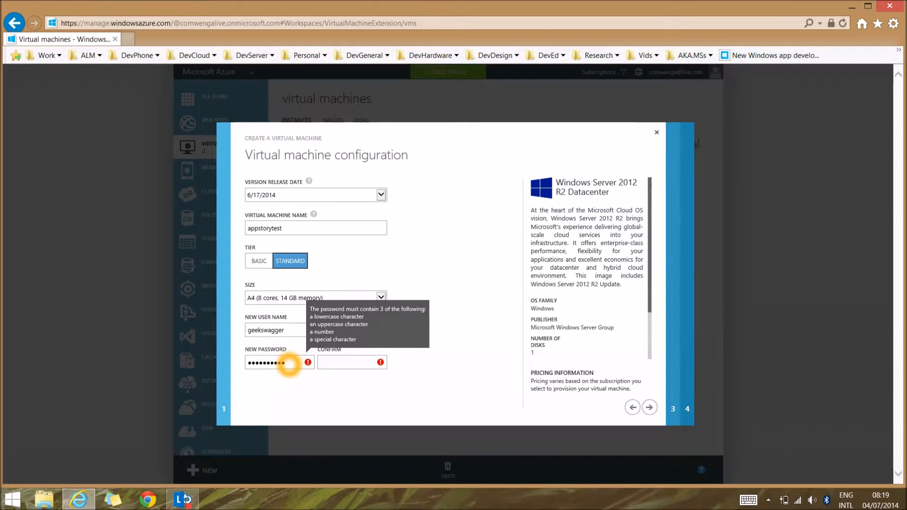
{"action": "type", "text": "••"}
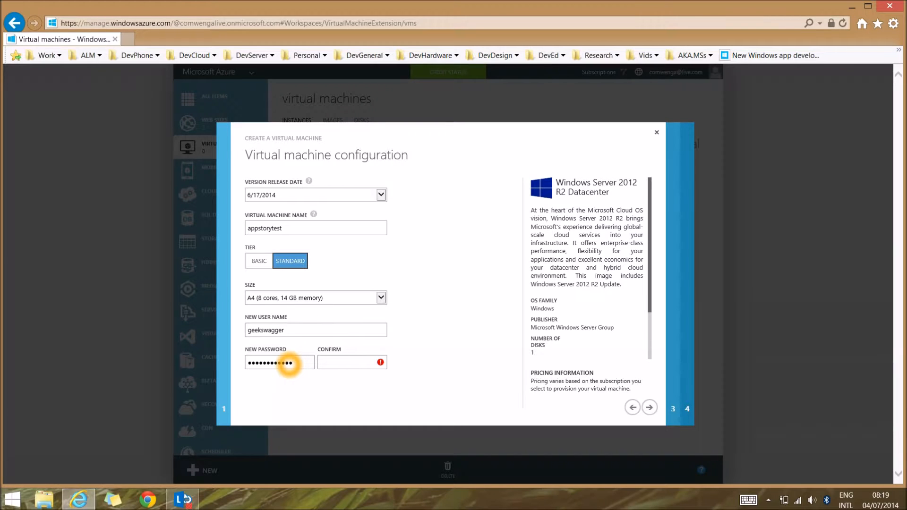
{"action": "left_click", "coordinate": [341, 362]}
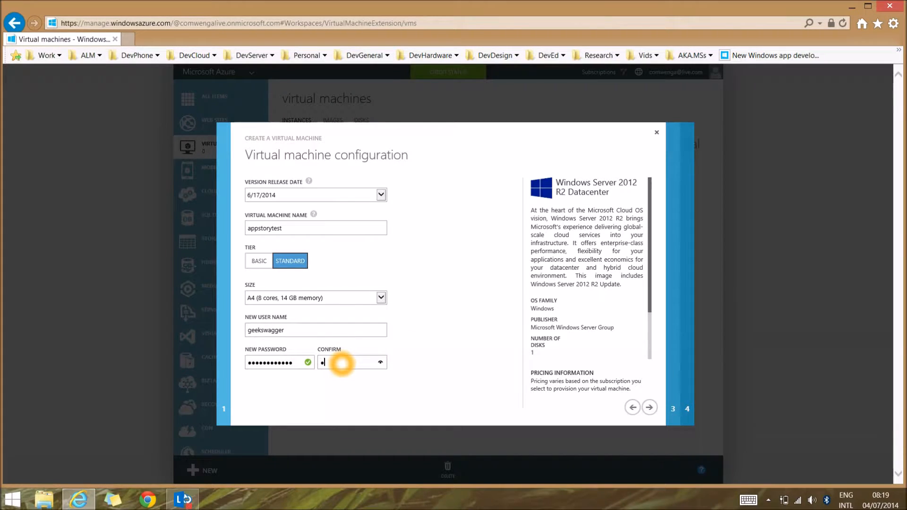
{"action": "type", "text": "••••••••••••"}
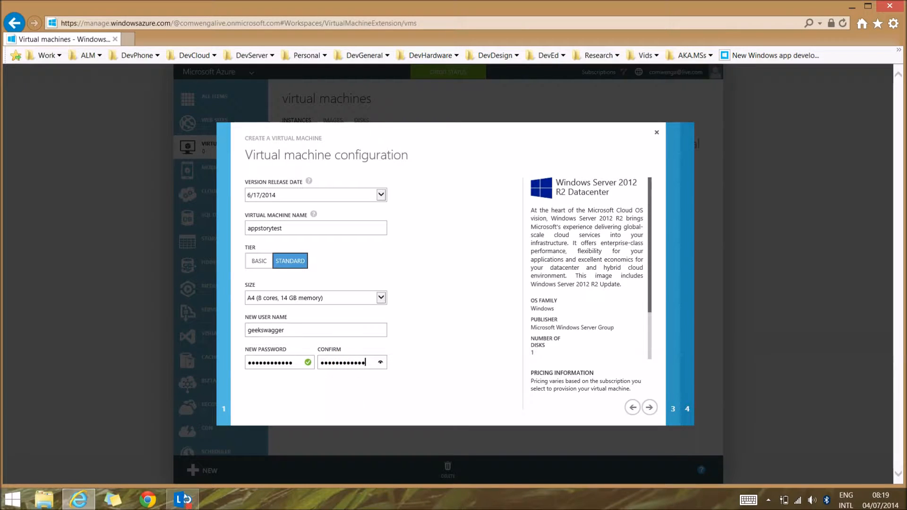
{"action": "left_click", "coordinate": [649, 407]}
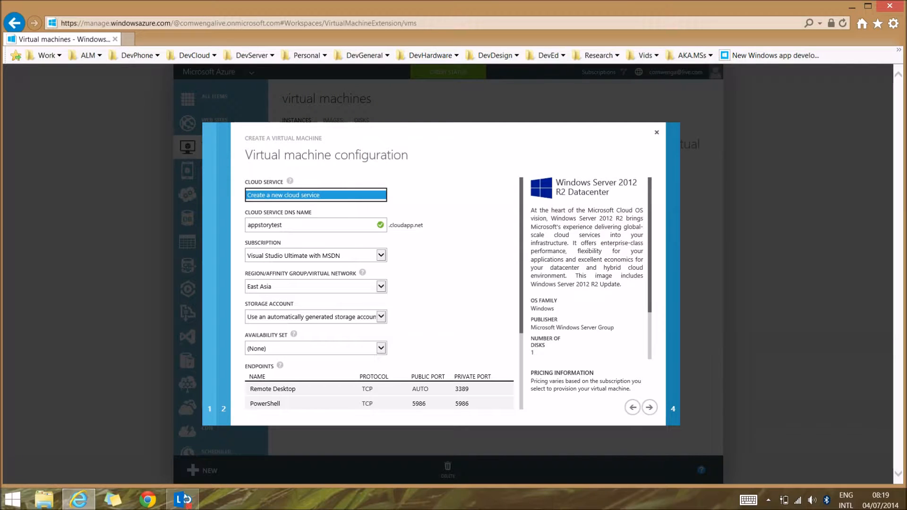
Step: Set the region to North Europe, keep the automatically generated storage account and no availability set, and continue to the VM agent settings
{"action": "mouse_move", "coordinate": [362, 272]}
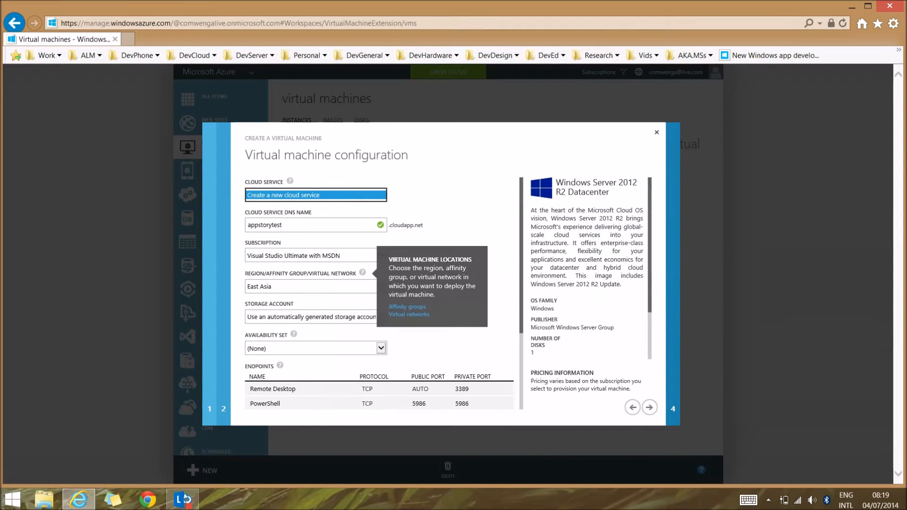
{"action": "left_click", "coordinate": [362, 286]}
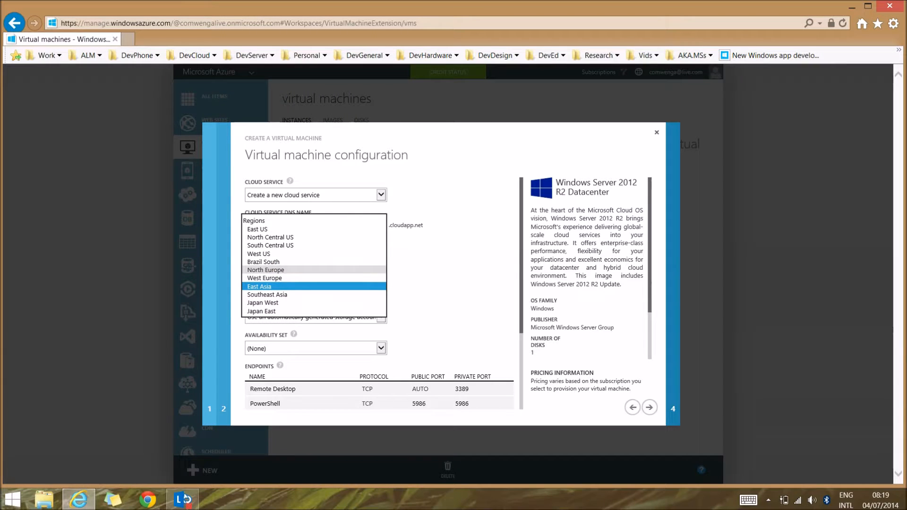
{"action": "left_click", "coordinate": [282, 270]}
{"action": "left_click", "coordinate": [294, 318]}
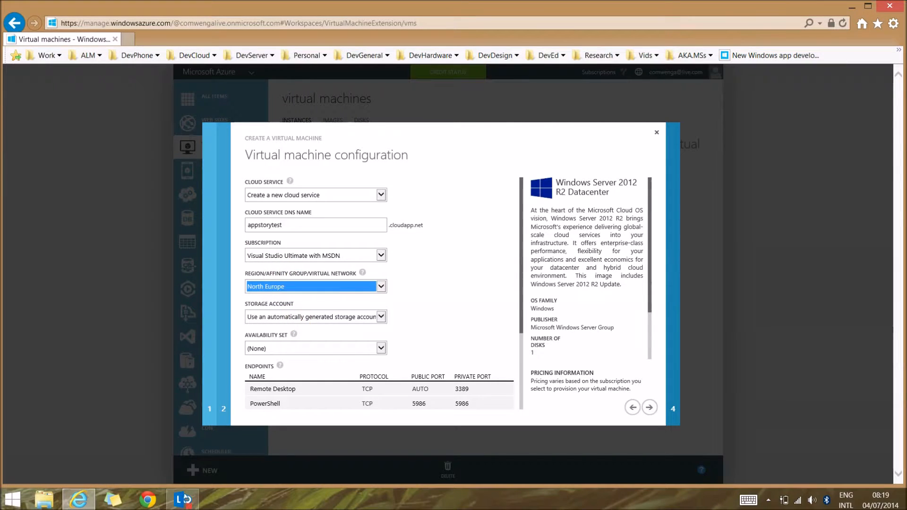
{"action": "mouse_move", "coordinate": [294, 334]}
{"action": "left_click", "coordinate": [482, 309]}
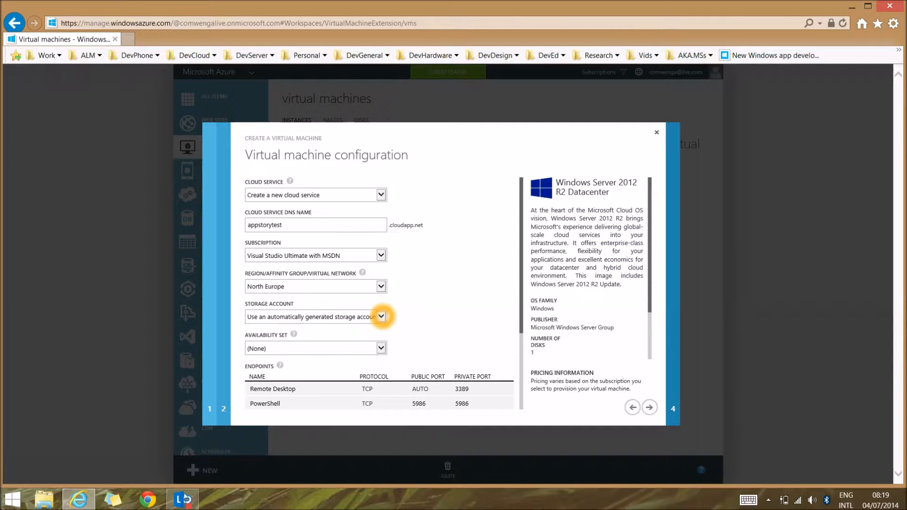
{"action": "left_click", "coordinate": [381, 316]}
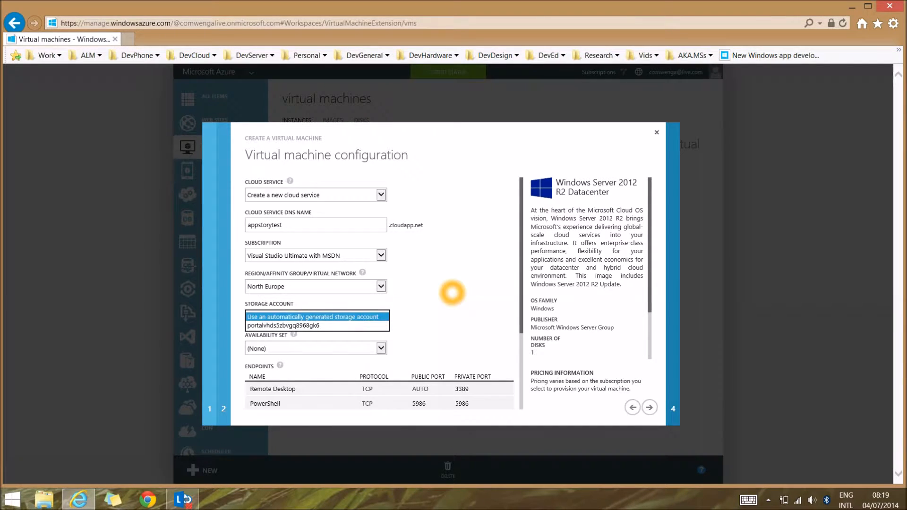
{"action": "left_click", "coordinate": [450, 292]}
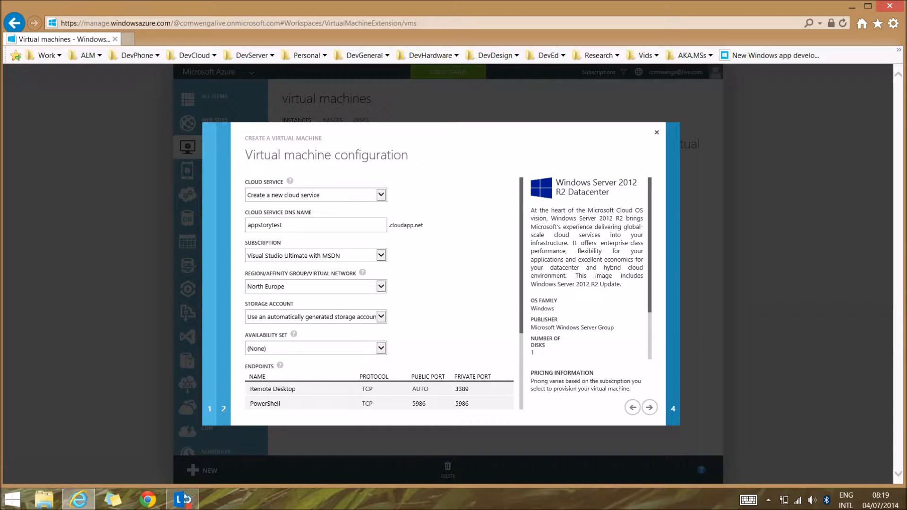
{"action": "left_click", "coordinate": [379, 348]}
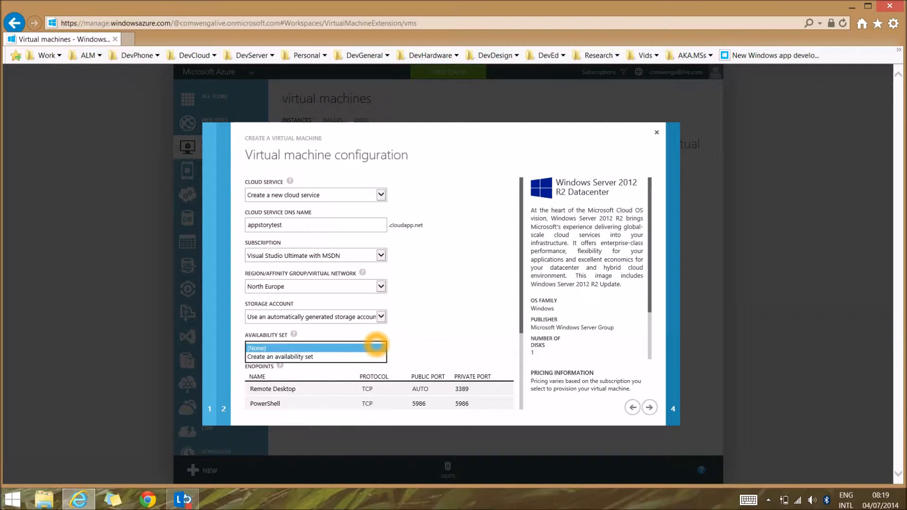
{"action": "left_click", "coordinate": [431, 347]}
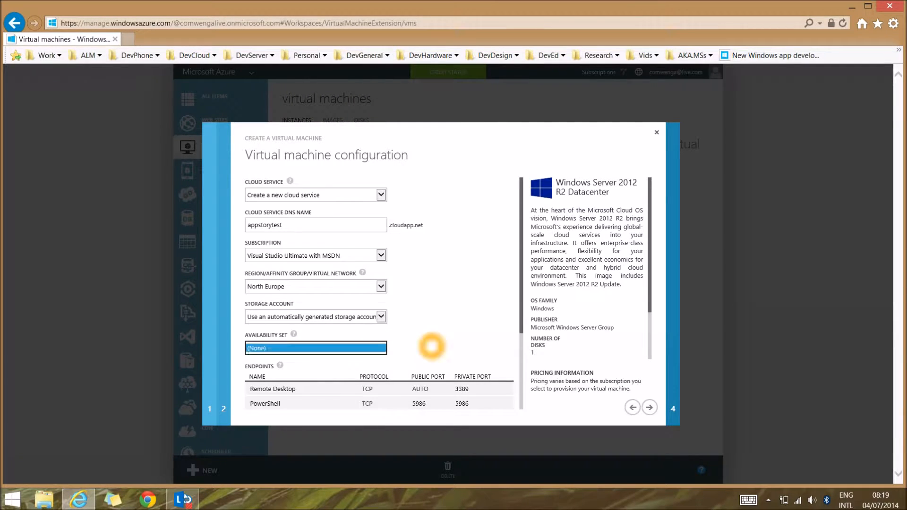
{"action": "left_click", "coordinate": [650, 407]}
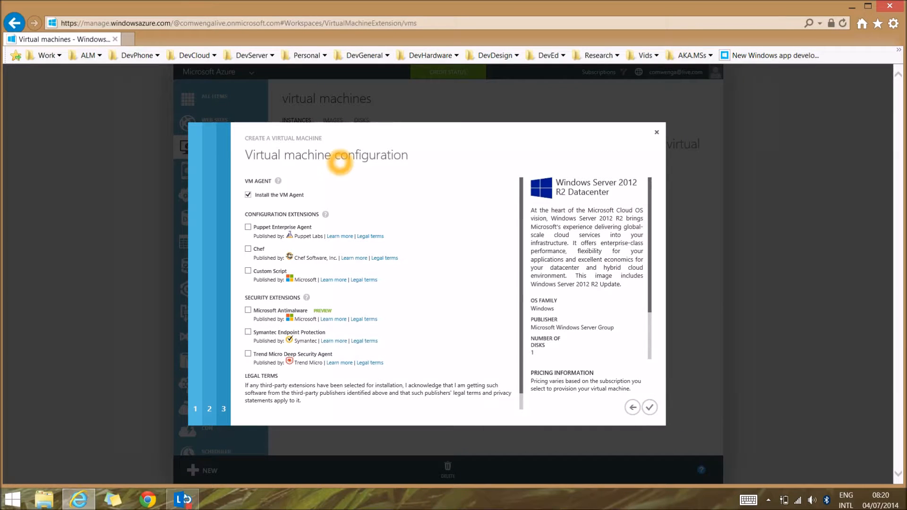
Step: Finish creating the virtual machine with the VM Agent installed, and open the appstorytest instance
{"action": "mouse_move", "coordinate": [278, 181]}
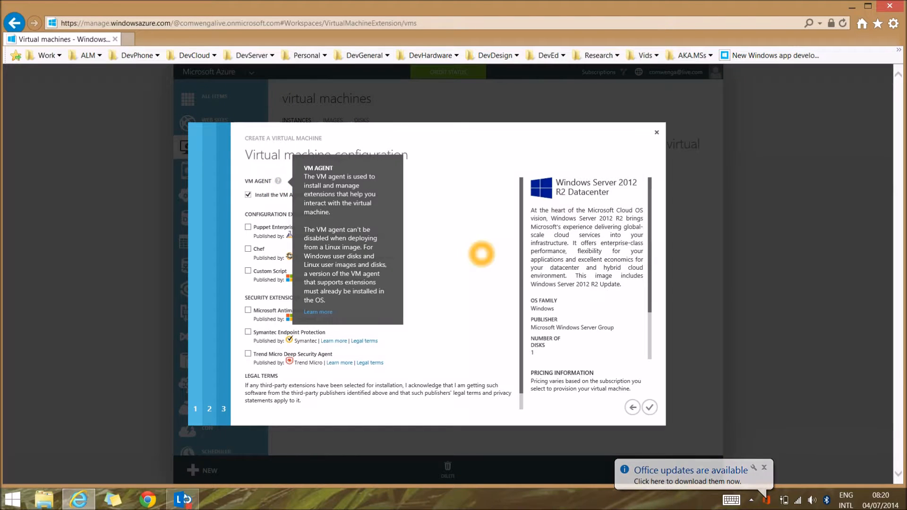
{"action": "left_click", "coordinate": [650, 407]}
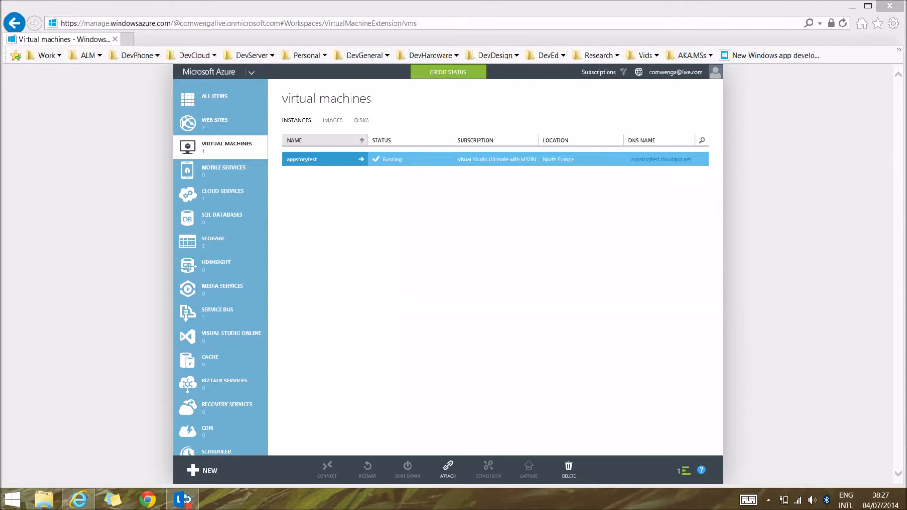
{"action": "left_click", "coordinate": [401, 163]}
{"action": "left_click", "coordinate": [336, 158]}
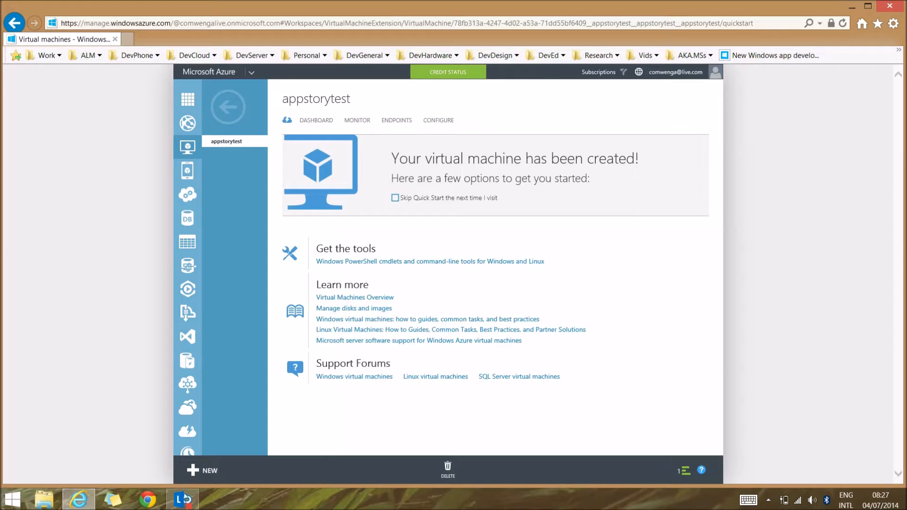
Step: From the virtual machines list, start connecting to appstorytest by opening appstorytest.rdp, and allow the connection despite the unknown publisher
{"action": "left_click", "coordinate": [188, 147]}
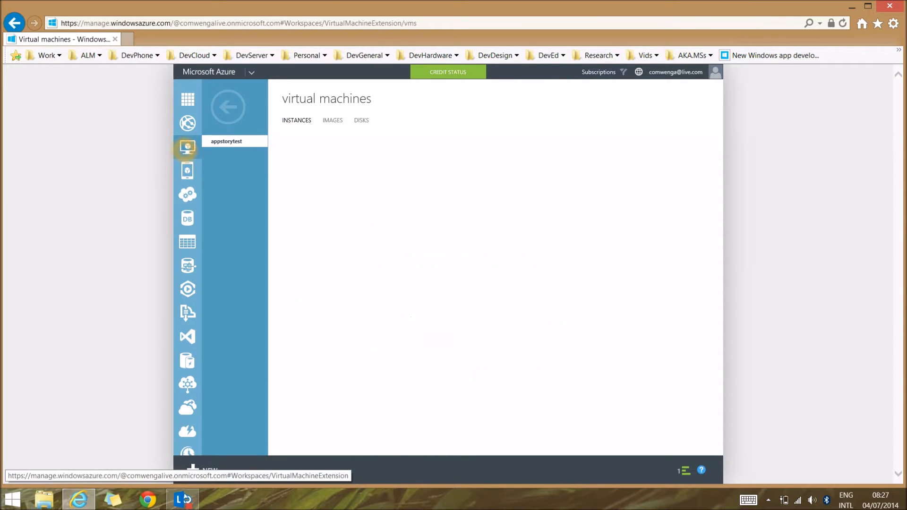
{"action": "left_click", "coordinate": [500, 410]}
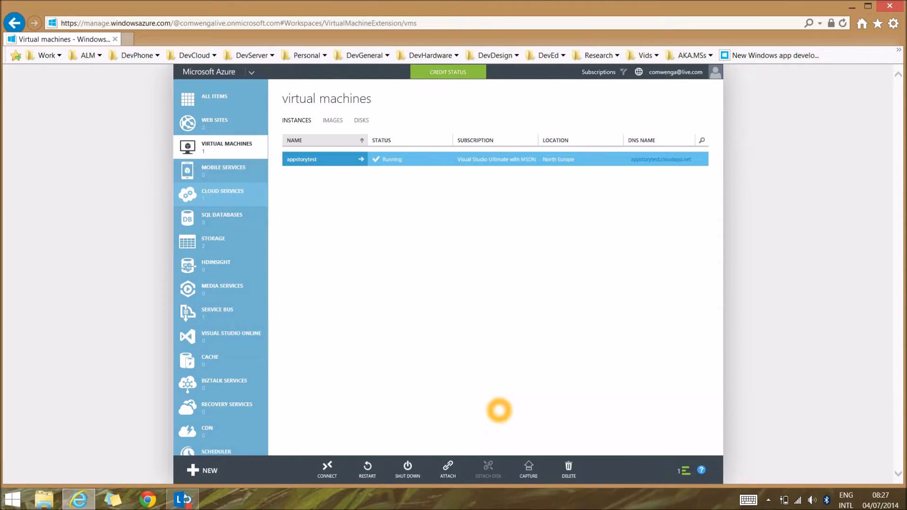
{"action": "left_click", "coordinate": [343, 460]}
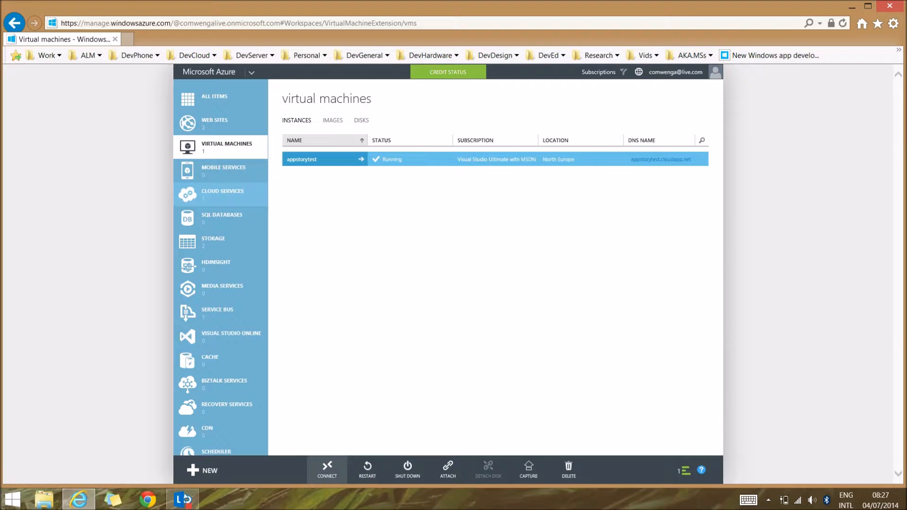
{"action": "left_click", "coordinate": [339, 469]}
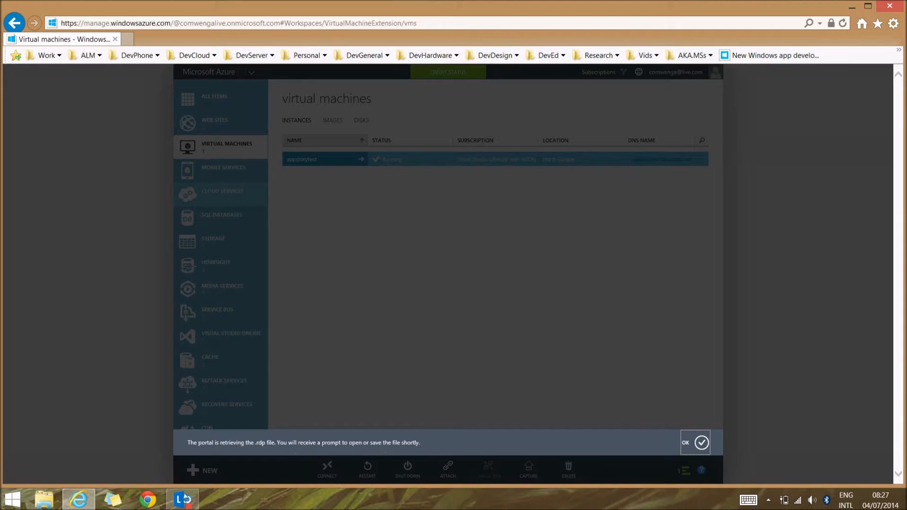
{"action": "left_click", "coordinate": [701, 442]}
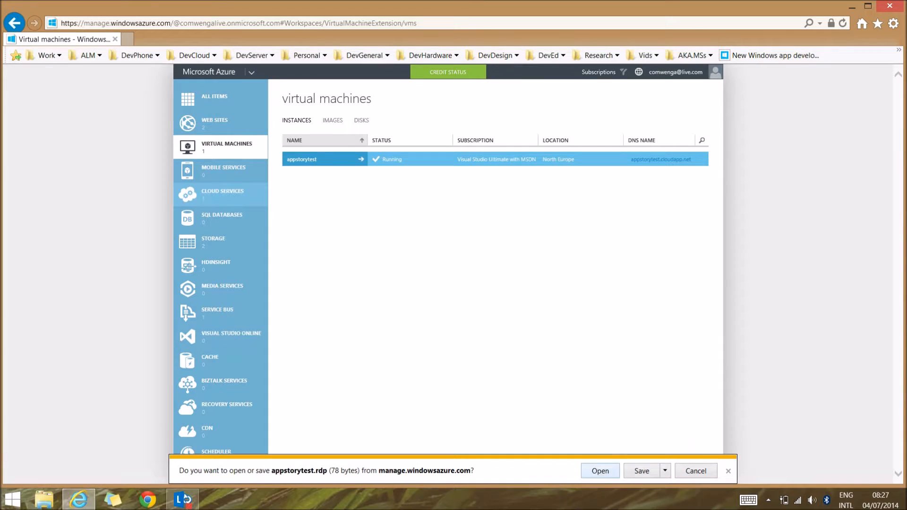
{"action": "left_click", "coordinate": [593, 472]}
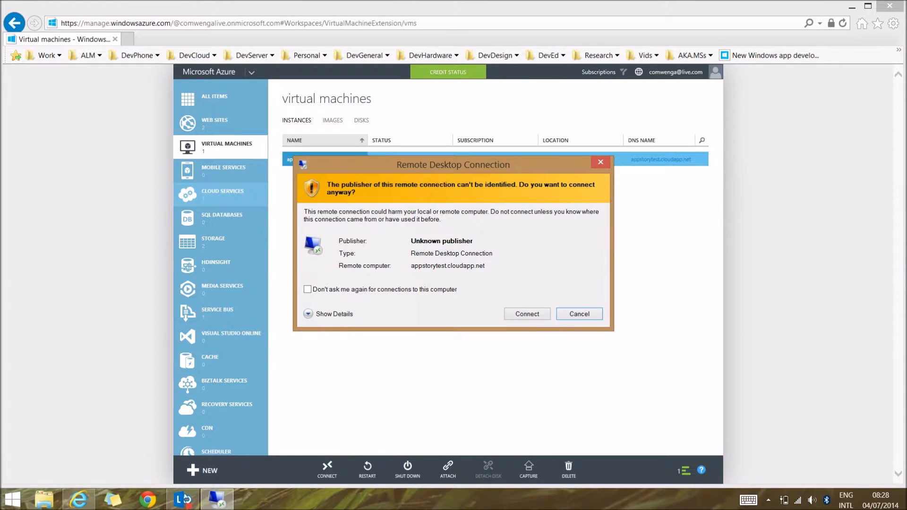
{"action": "left_click", "coordinate": [527, 313]}
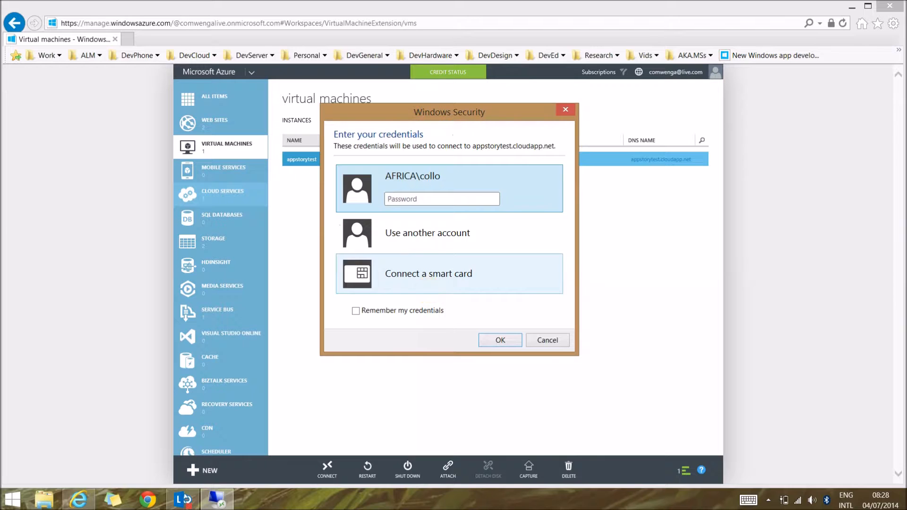
Step: Sign in to the remote computer with another account, user name geekswagger and its account password, and accept the untrusted certificate
{"action": "left_click", "coordinate": [427, 233]}
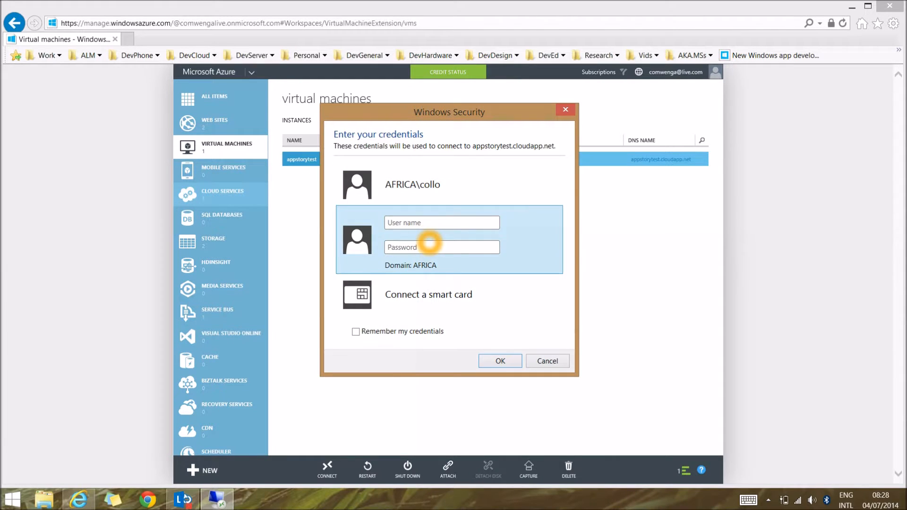
{"action": "left_click", "coordinate": [427, 222]}
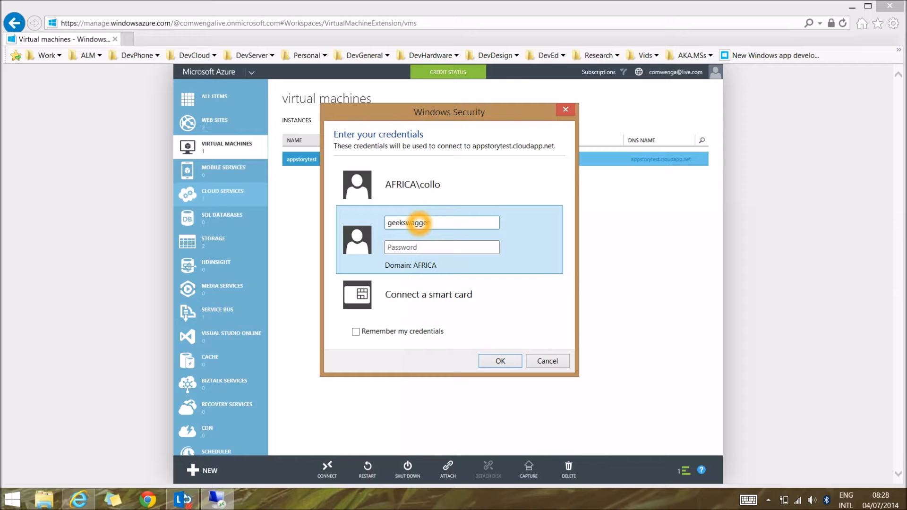
{"action": "type", "text": "p"}
{"action": "left_click", "coordinate": [506, 361]}
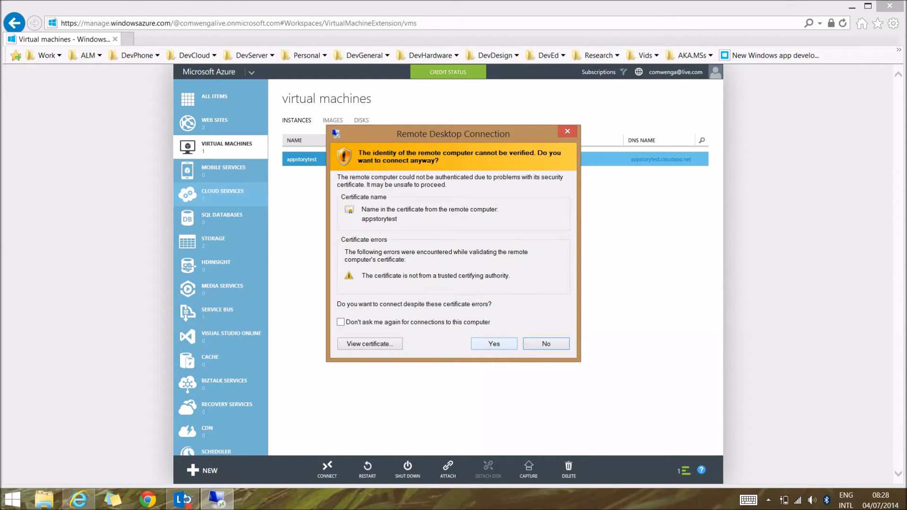
{"action": "left_click", "coordinate": [500, 343]}
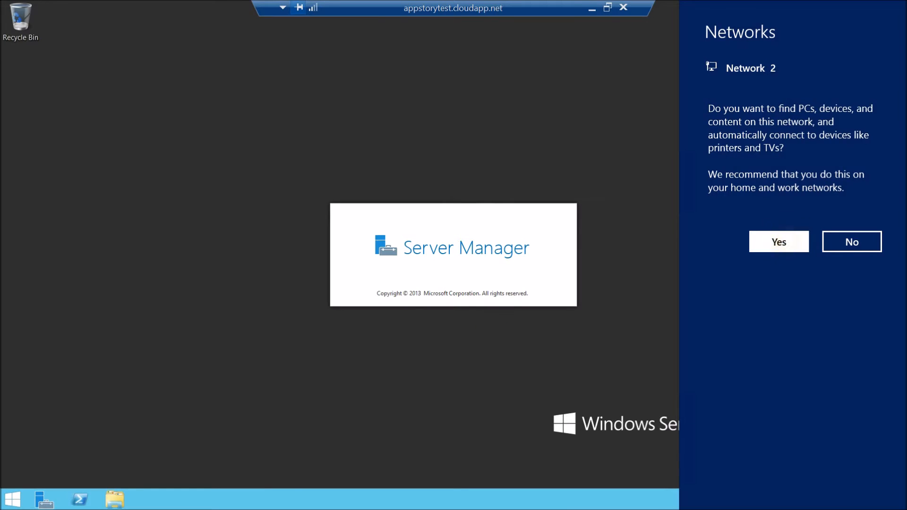
Step: Allow device discovery on Network 2, and disconnect the remote desktop session to appstorytest
{"action": "left_click", "coordinate": [778, 241]}
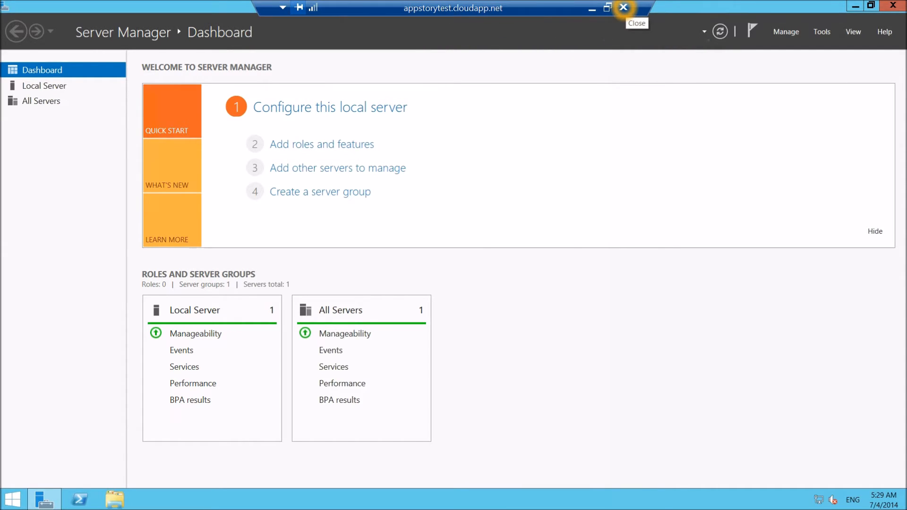
{"action": "left_click", "coordinate": [623, 7]}
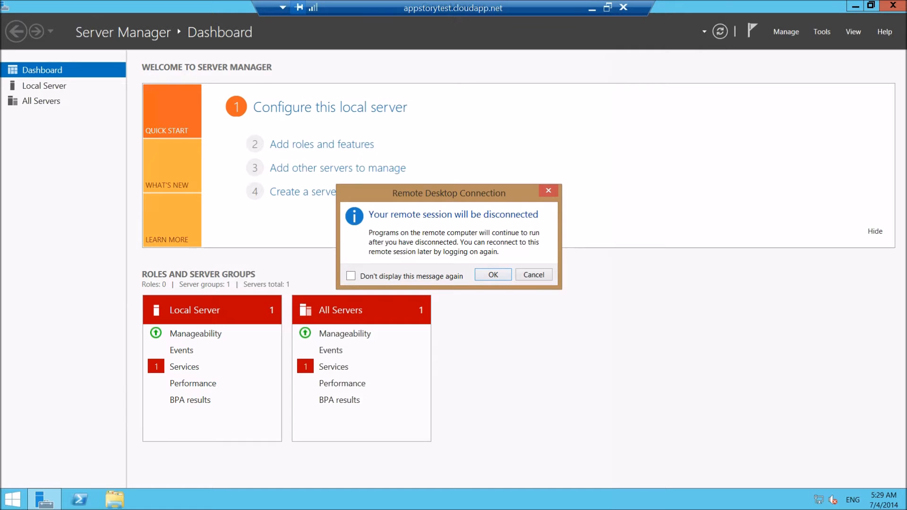
{"action": "left_click", "coordinate": [493, 275]}
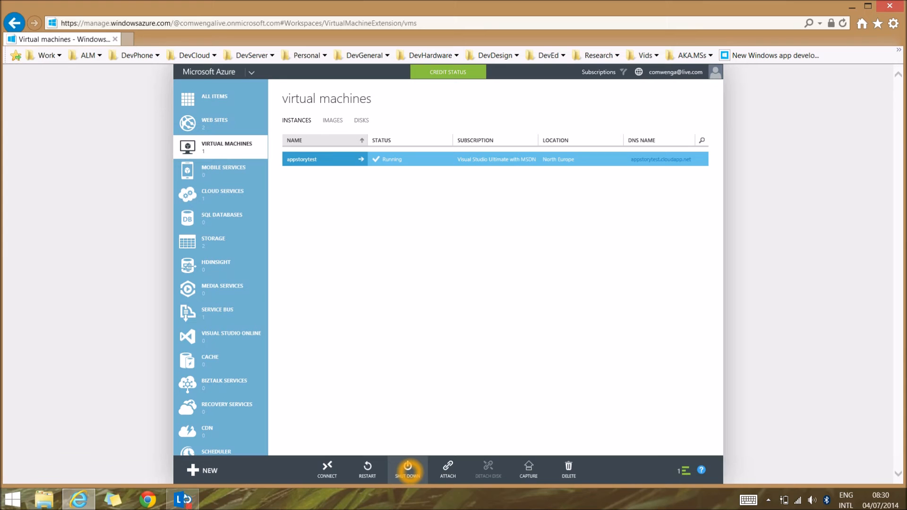
Step: Shut down the appstorytest virtual machine, agreeing to release its IP addresses, and dismiss the completed creation notification
{"action": "left_click", "coordinate": [408, 470]}
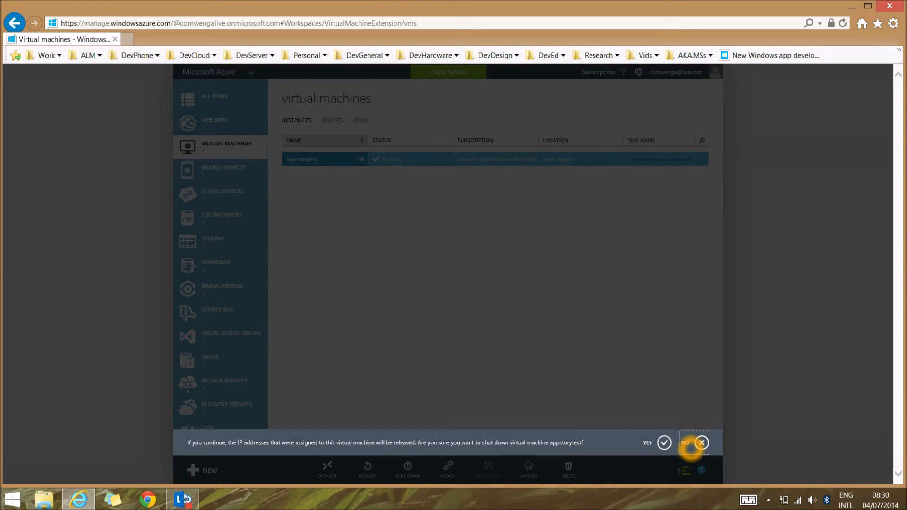
{"action": "left_click", "coordinate": [664, 442]}
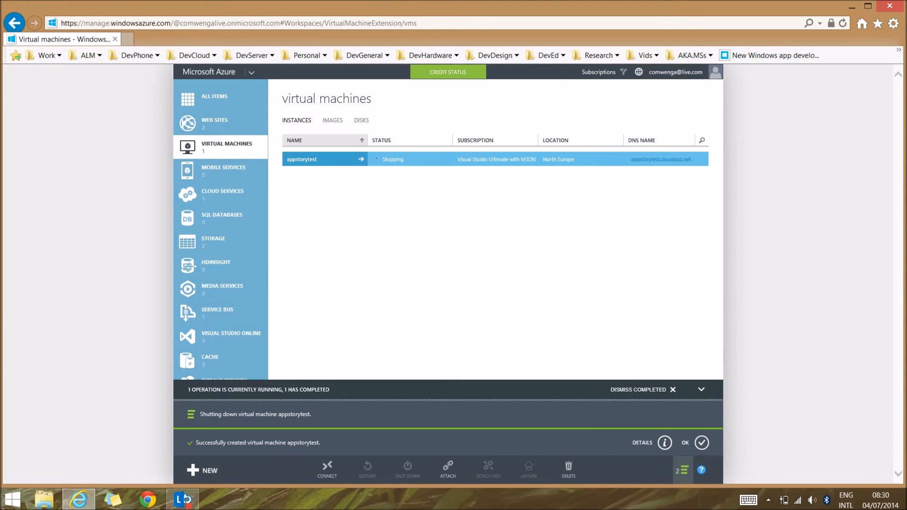
{"action": "left_click", "coordinate": [701, 442]}
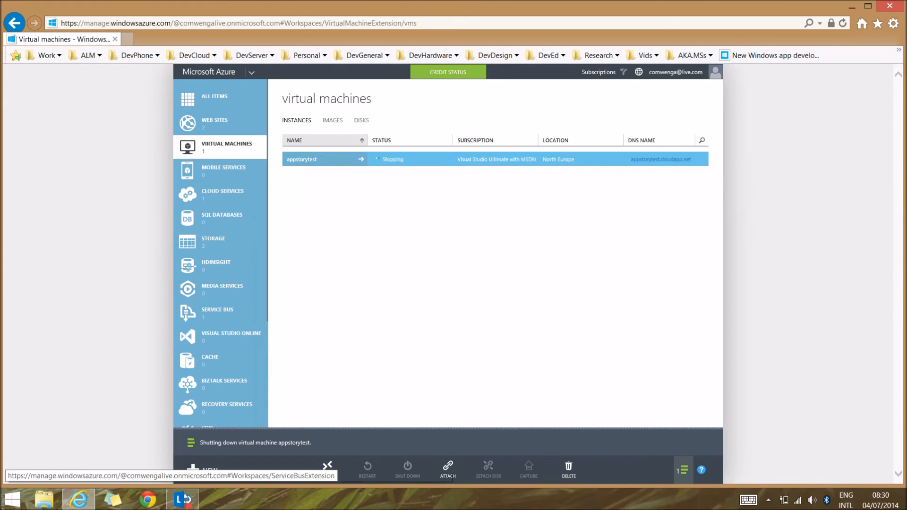
Step: Open the dashboard of the North Europe storage account portalvhds5zbvgq8968gk6 and examine its services and endpoints
{"action": "left_click", "coordinate": [194, 241]}
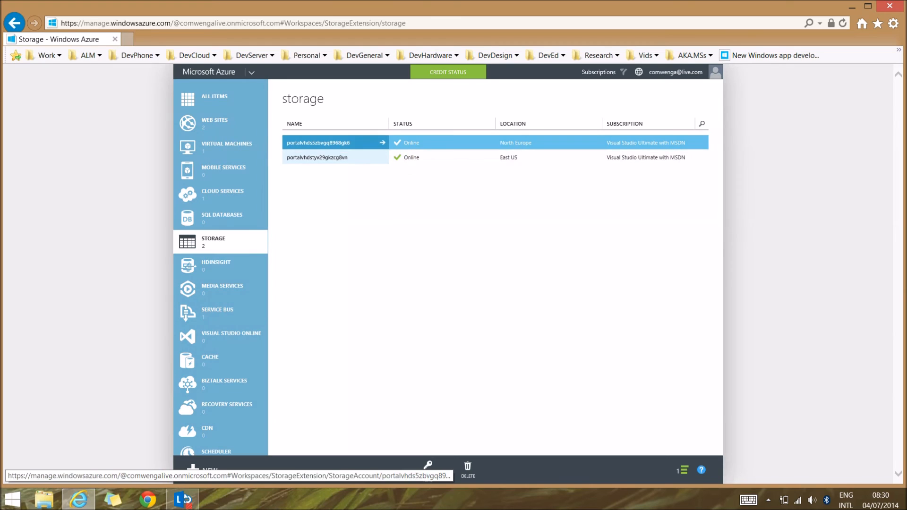
{"action": "left_click", "coordinate": [348, 142]}
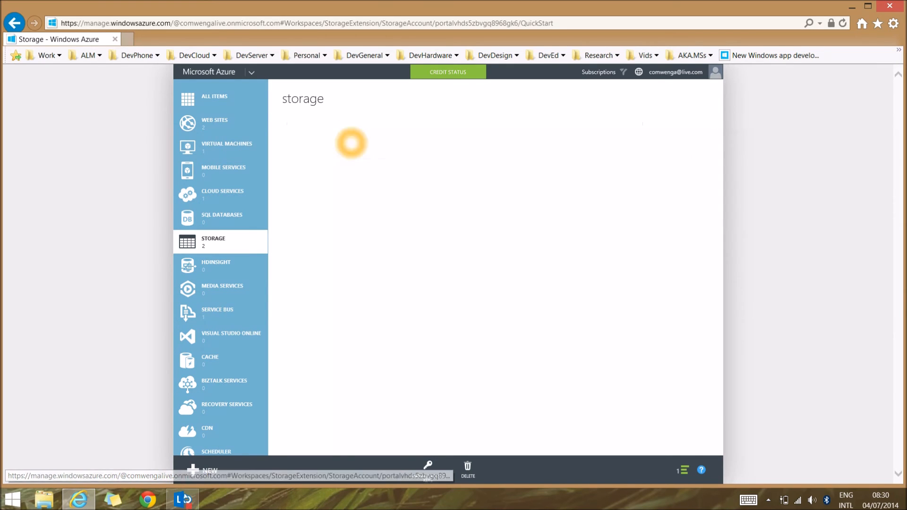
{"action": "mouse_move", "coordinate": [374, 285]}
{"action": "left_click", "coordinate": [316, 120]}
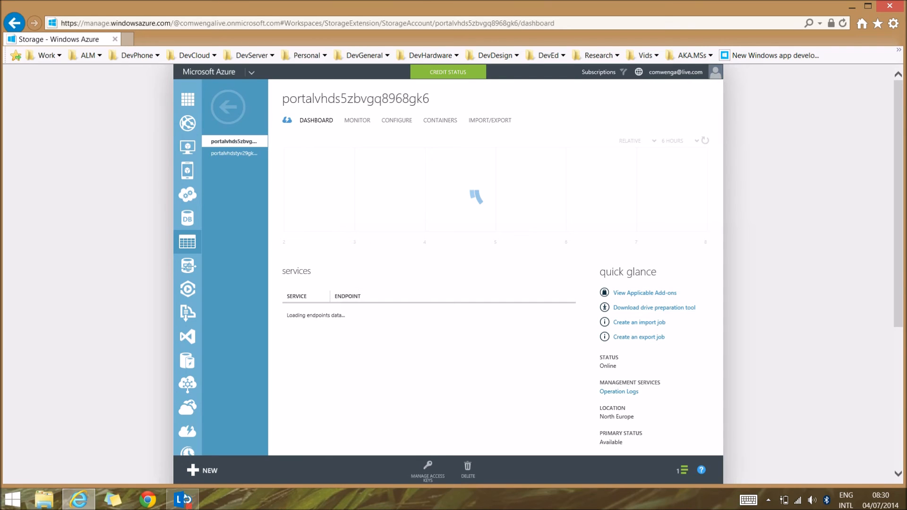
{"action": "left_click", "coordinate": [345, 227]}
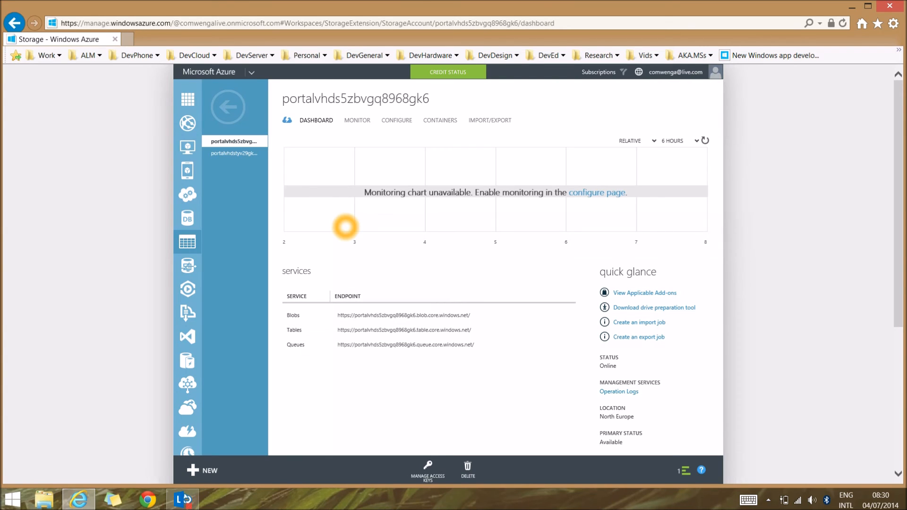